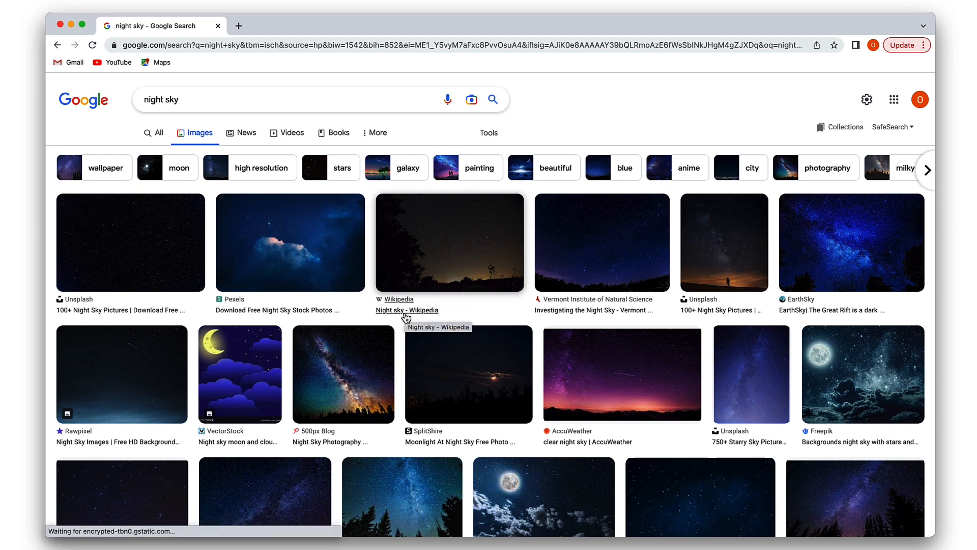
Preview a night sky photo, search Google Images for "our galaxy" and open the NASA Solar System Milky Way picture.
click(287, 326)
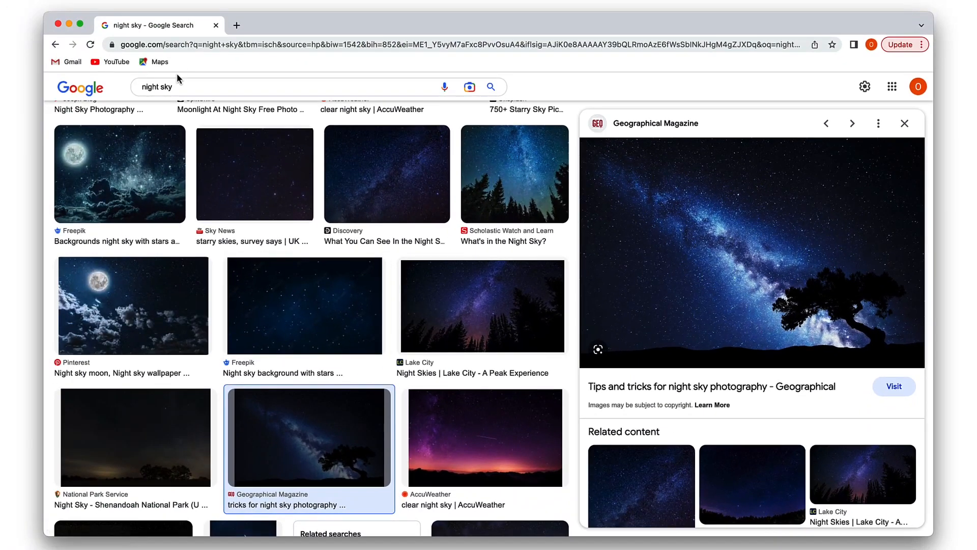
triple_click(176, 86)
text(our galaxy)
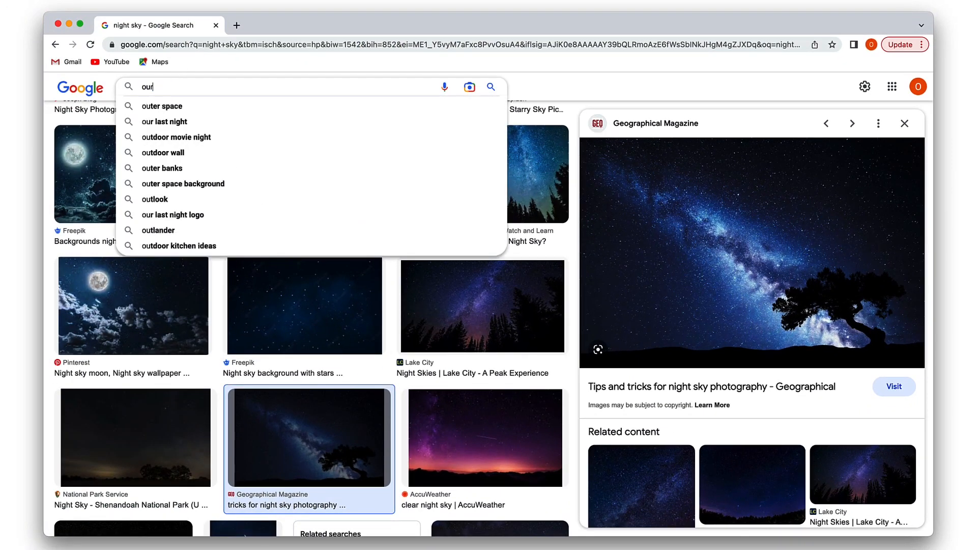
key(Return)
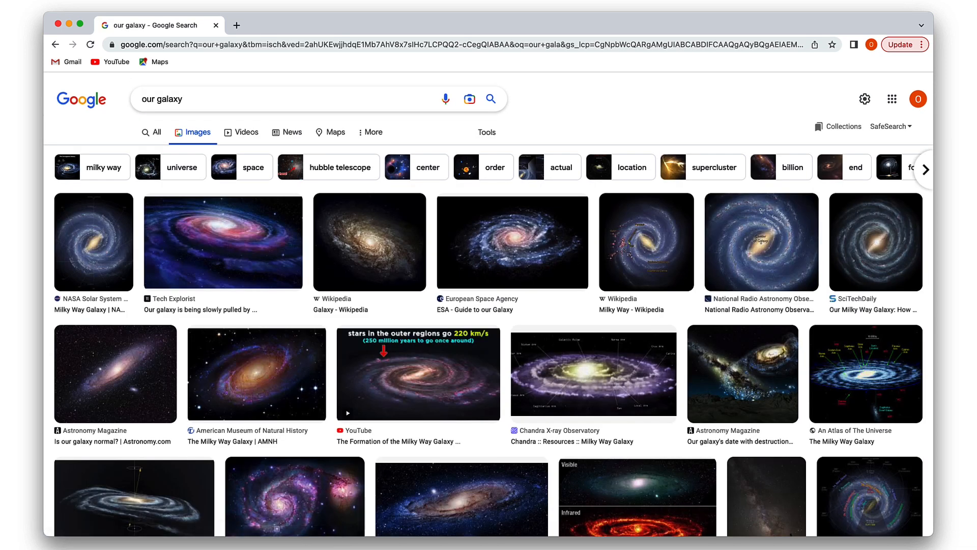
click(94, 260)
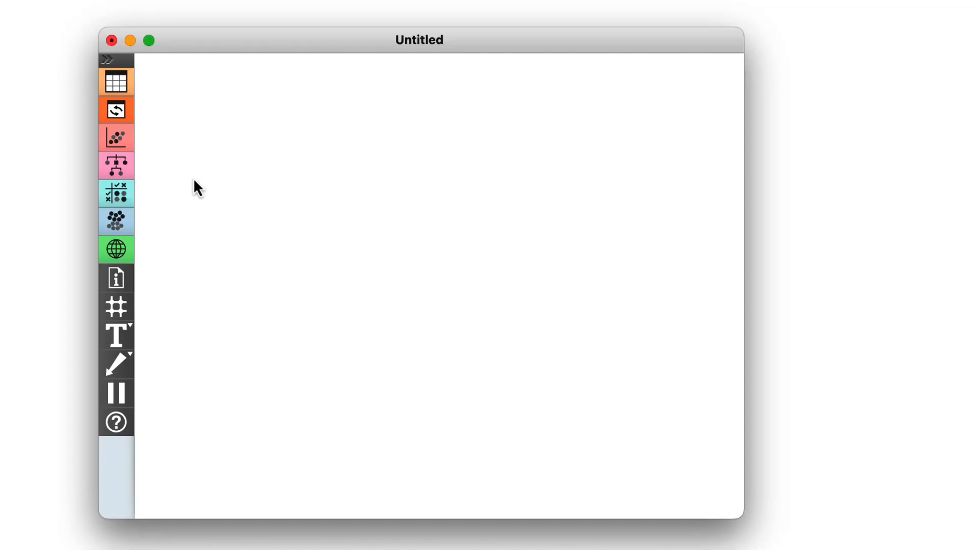
In Orange, add a Datasets widget to the empty workflow and load the Zoo dataset.
right_click(194, 180)
click(218, 225)
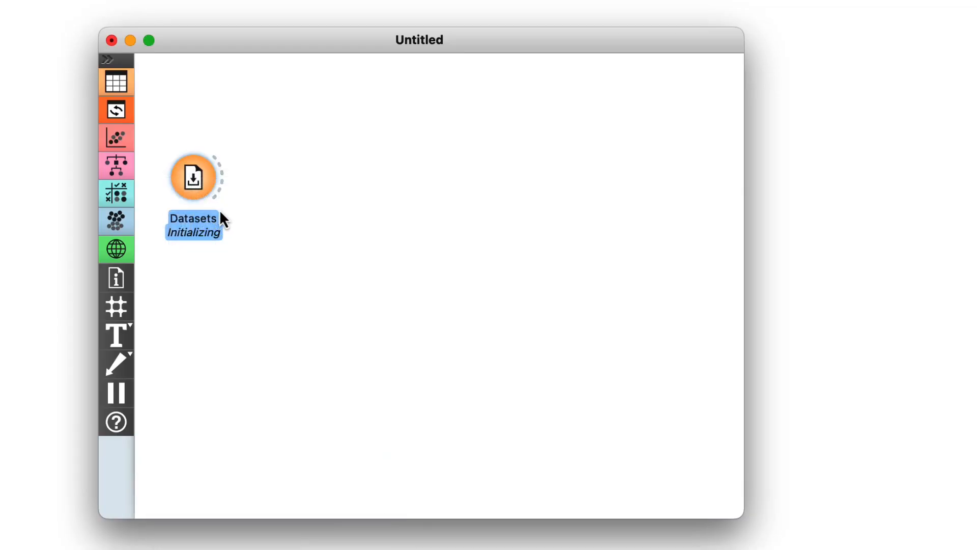
double_click(196, 176)
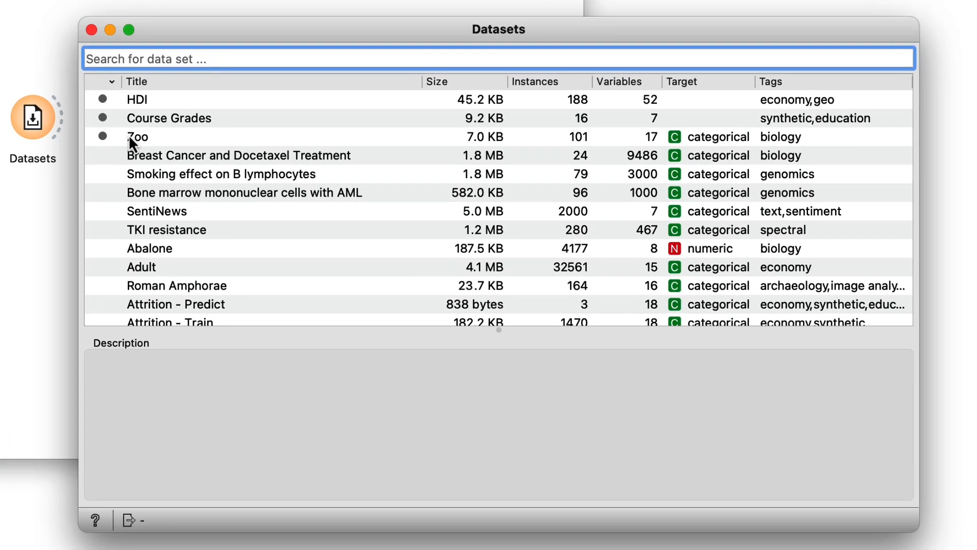
click(129, 136)
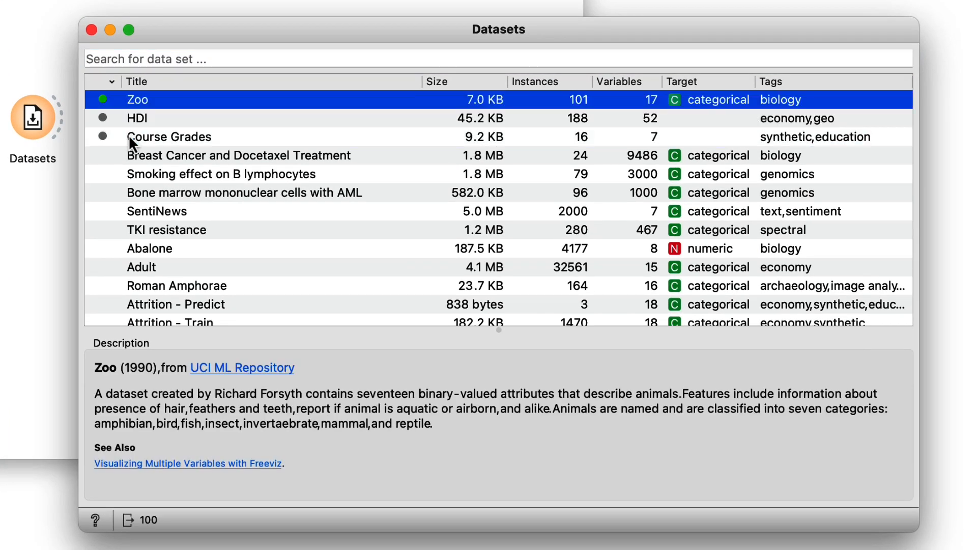
click(92, 30)
Connect a Data Table to Datasets and examine the animal attributes in its widened window.
drag(177, 172, 212, 94)
click(228, 139)
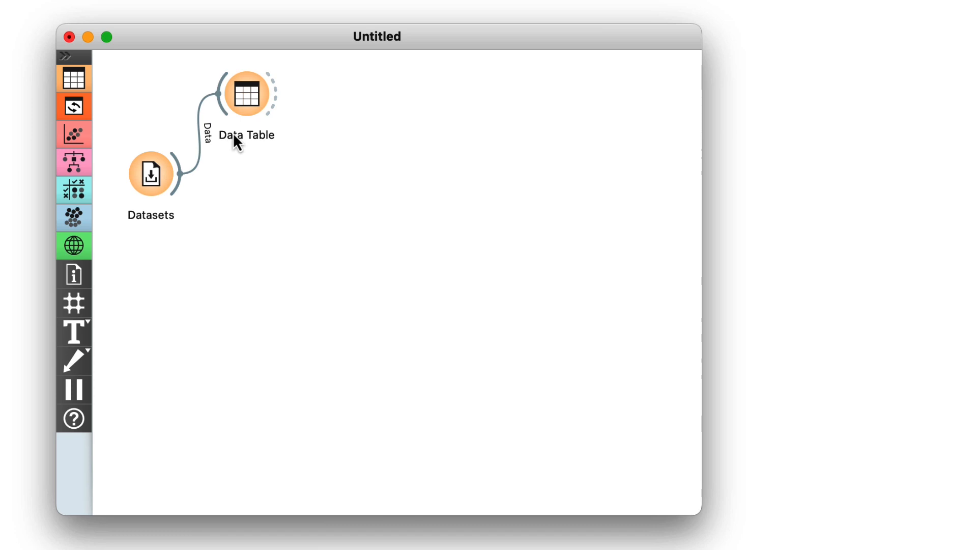
double_click(246, 94)
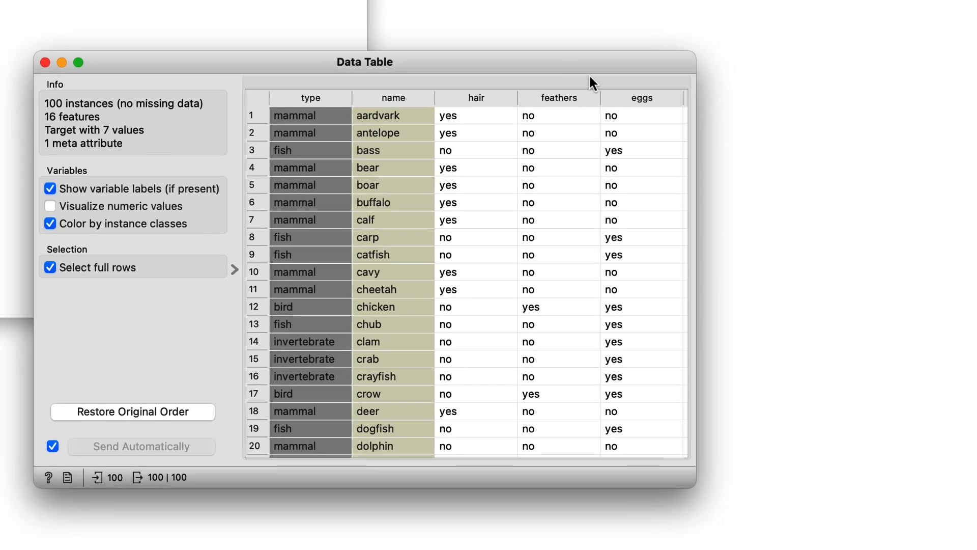
drag(697, 182, 951, 174)
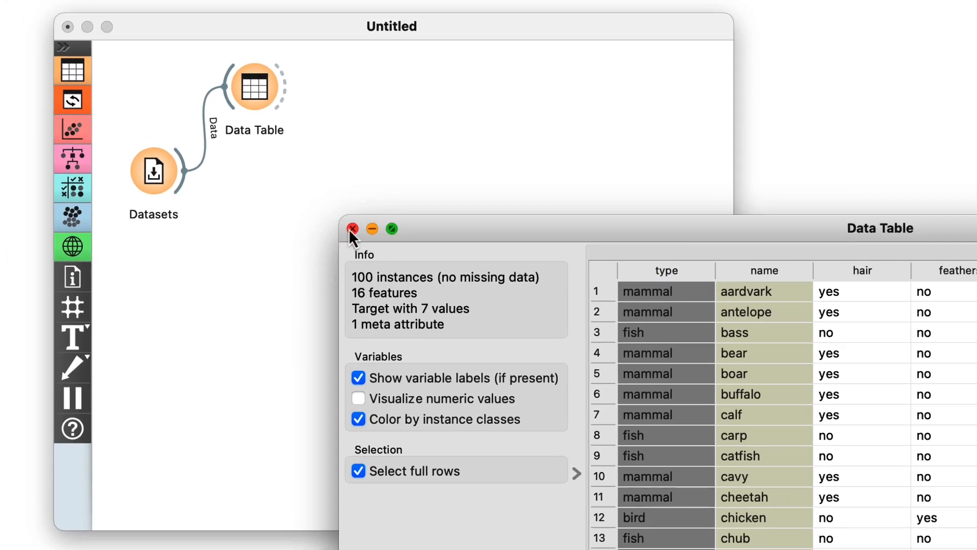
click(351, 230)
Connect a PCA widget to Datasets and open its variance plot.
drag(184, 172, 225, 257)
click(260, 331)
double_click(258, 239)
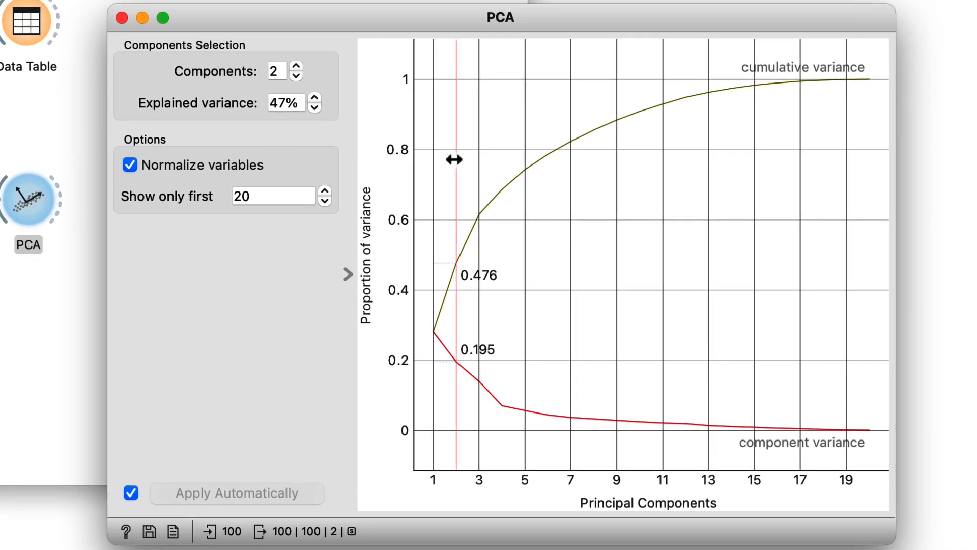
Compare the explained variance for 1 and 2 components in the PCA plot, leaving 2 components selected.
drag(454, 159, 439, 161)
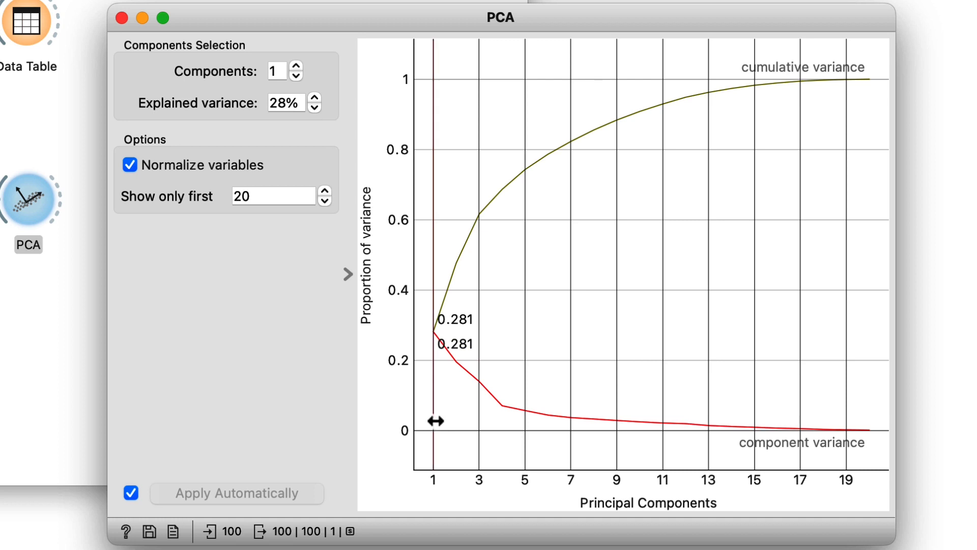
drag(435, 425, 450, 426)
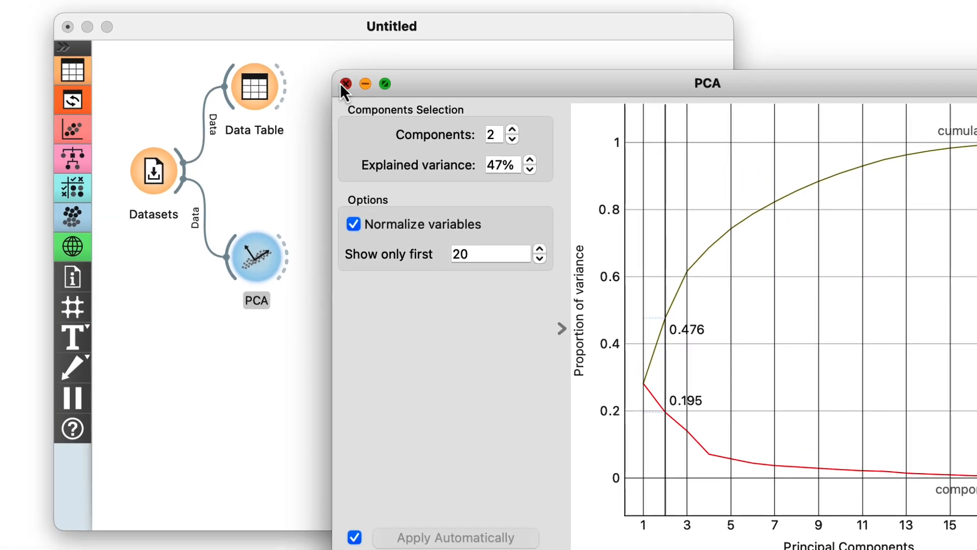
click(345, 84)
Connect a second Data Table to PCA and examine the PC1 and PC2 values of the animals.
drag(293, 260, 339, 159)
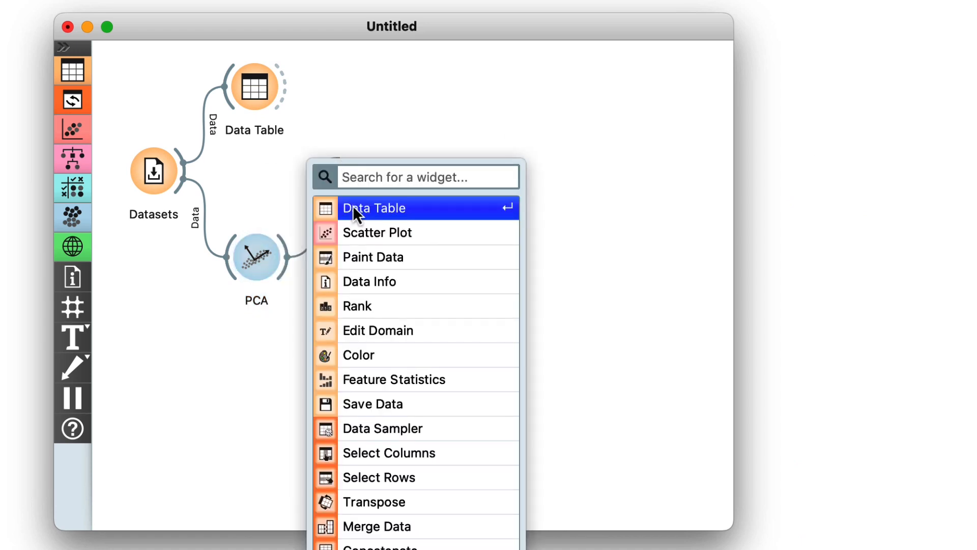
click(353, 207)
double_click(359, 170)
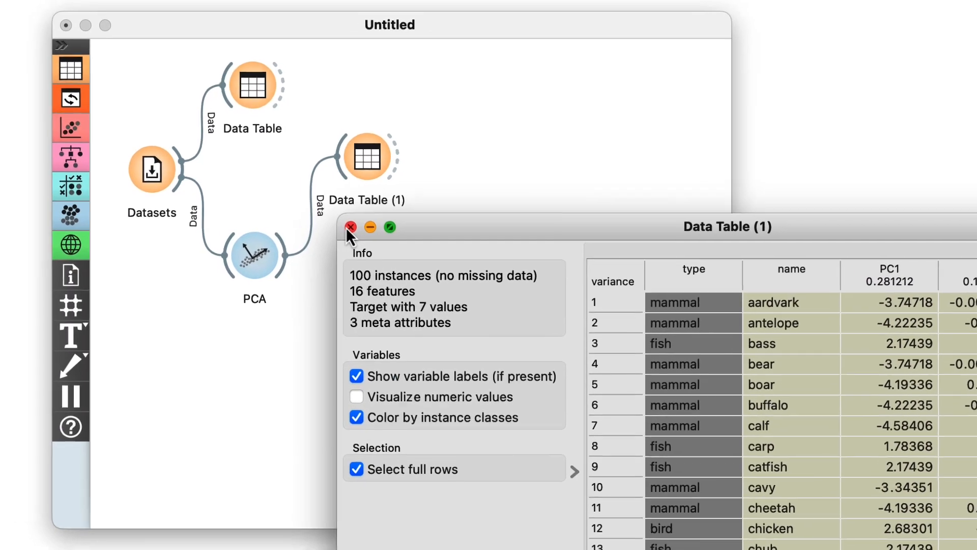
click(136, 44)
Connect a Scatter Plot to the PCA widget and open it.
drag(290, 266, 345, 348)
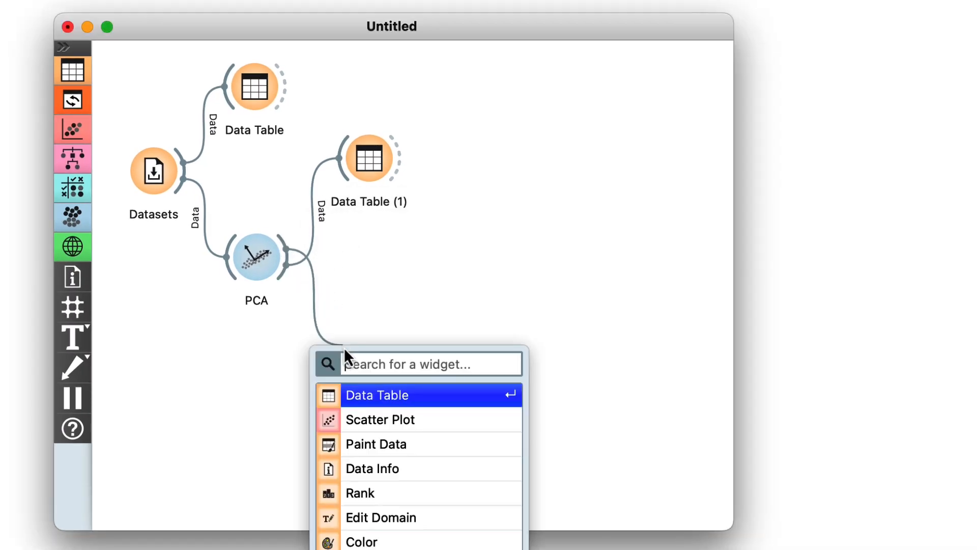
click(355, 420)
double_click(373, 349)
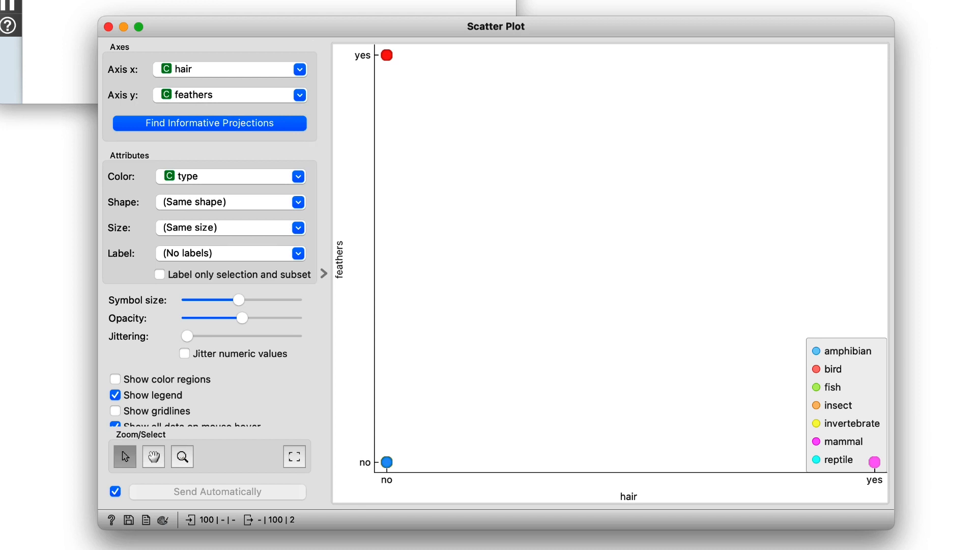
Set the scatter plot's x axis to PC1 and its y axis to PC2.
click(205, 67)
scroll(194, 160, down, 5)
click(212, 207)
click(184, 97)
scroll(187, 148, down, 5)
click(197, 251)
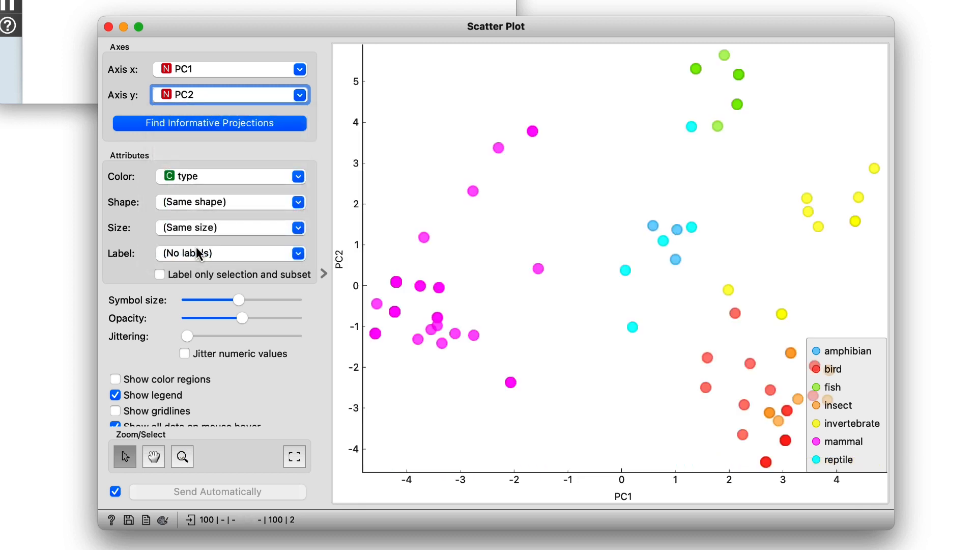
Color the points by type and move the legend to the empty area between the mammal and bird clusters.
click(235, 179)
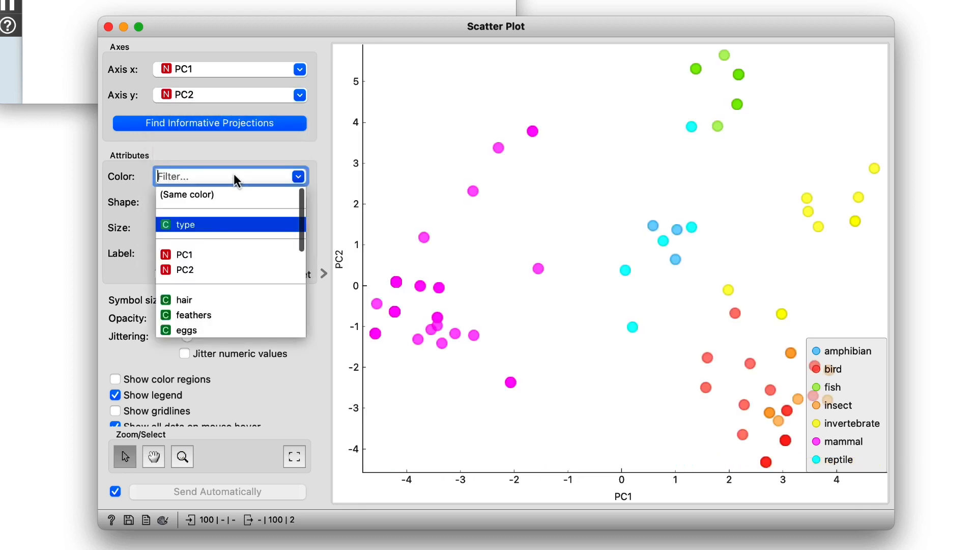
click(229, 225)
drag(855, 389, 587, 356)
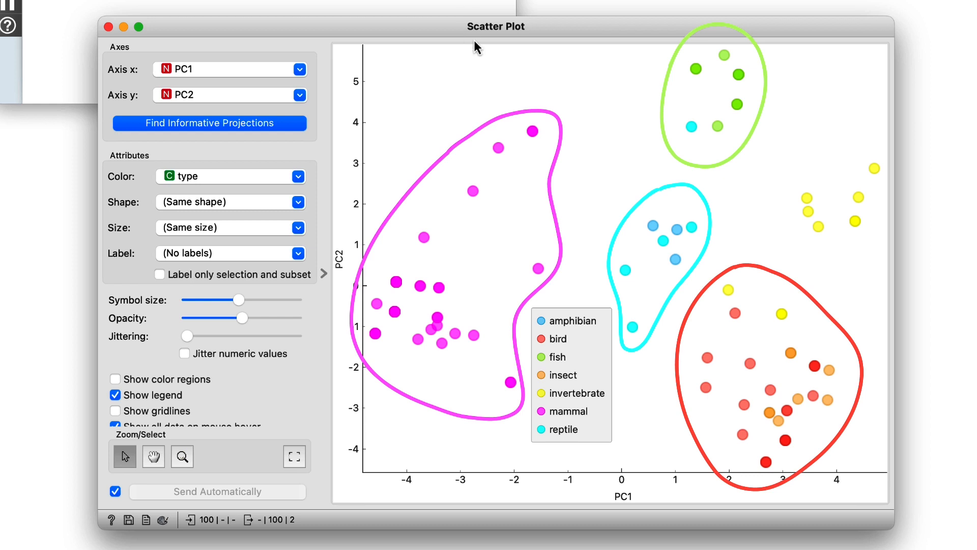
Select the mammal points with the highest PC2 values and inspect them in a Data Table connected to the Scatter Plot.
drag(475, 97, 564, 174)
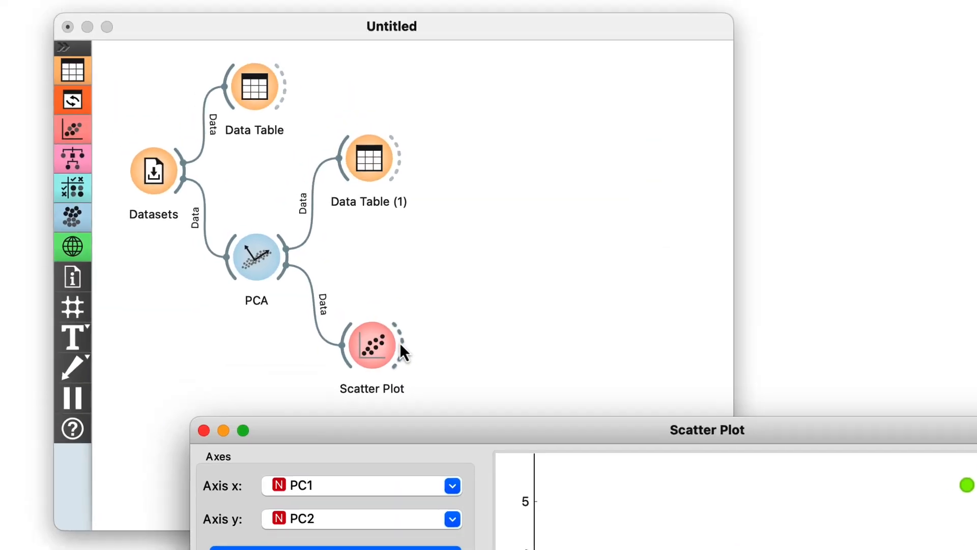
drag(402, 343, 475, 338)
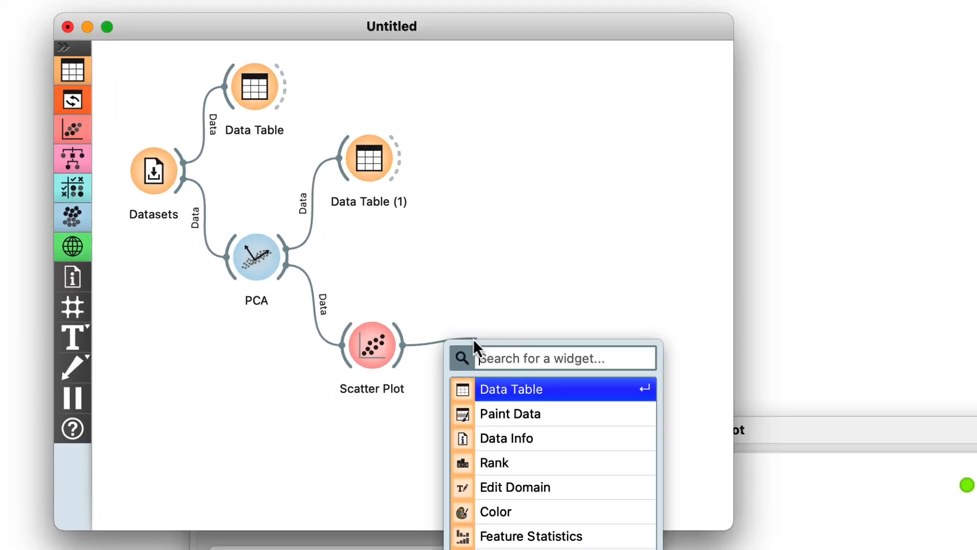
click(490, 389)
double_click(356, 202)
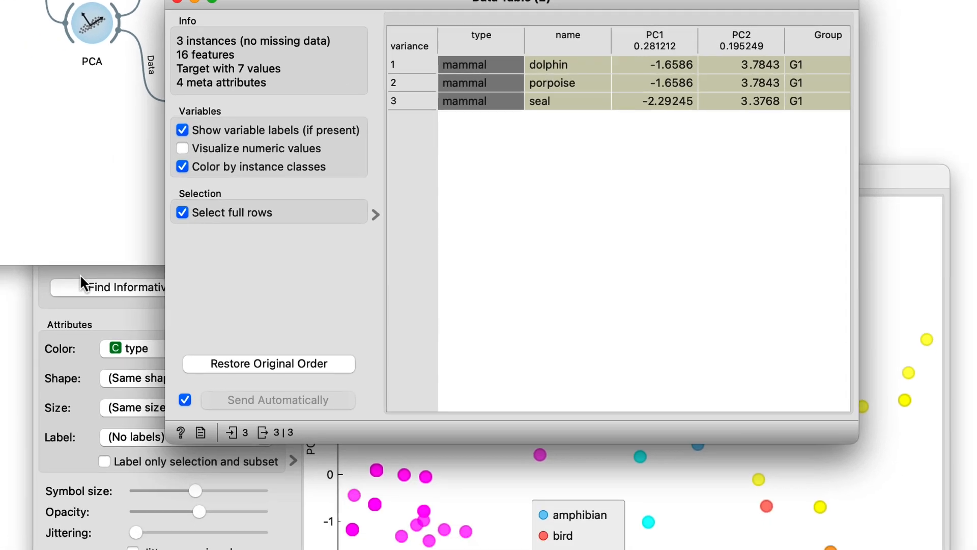
Enable jittering of numeric values in the scatter plot and raise the jittering amount to separate overlapping points.
click(59, 336)
drag(188, 338, 257, 340)
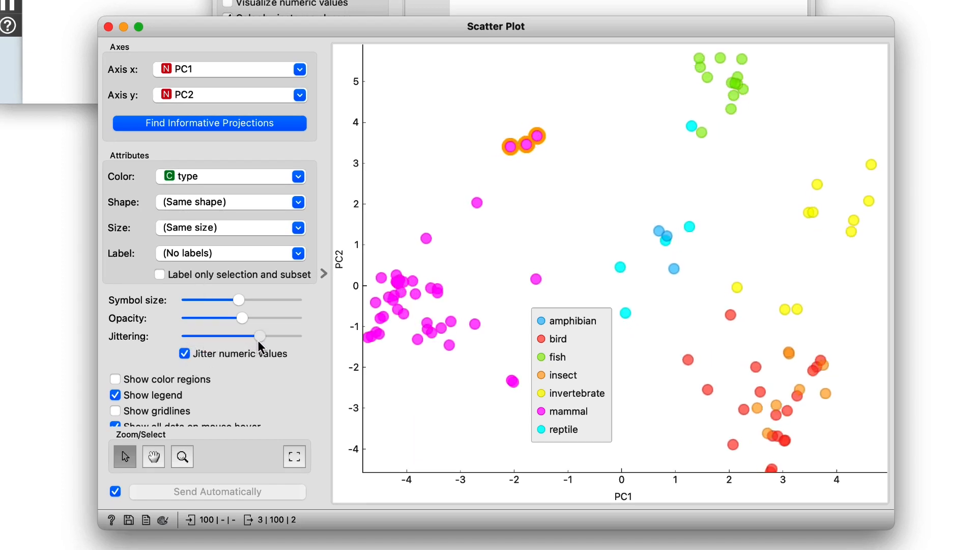